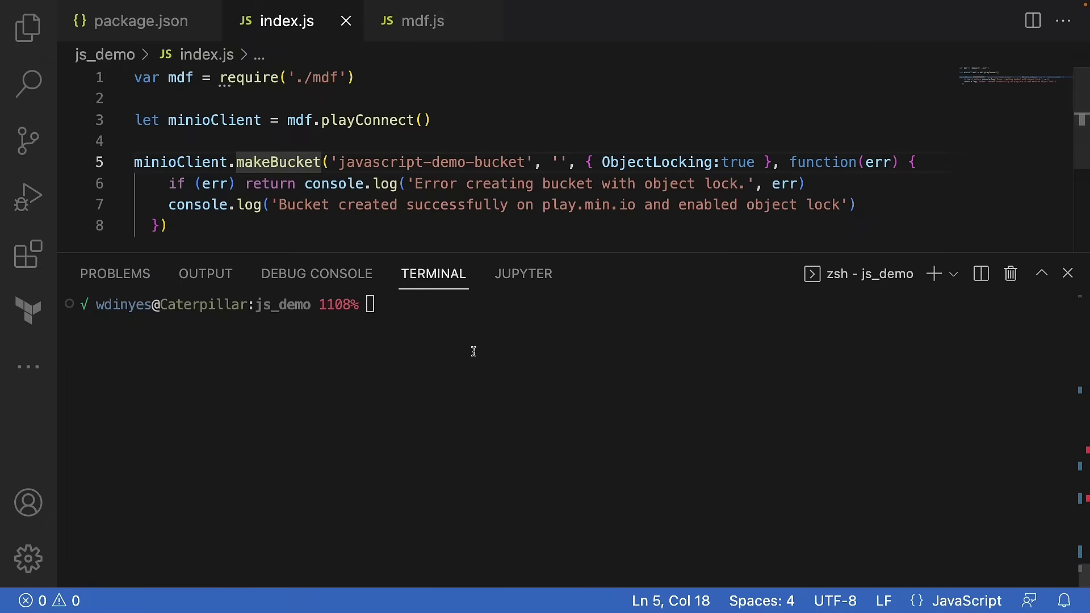
- Run 'node index.js' in the terminal to create the bucket with object lock
click(473, 351)
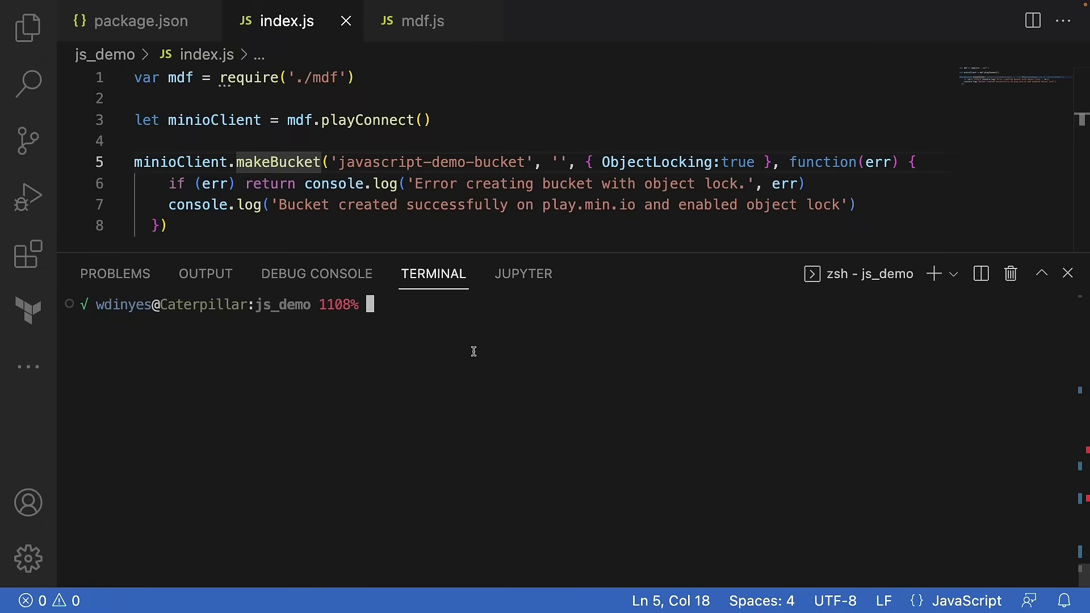
text(no)
text(de )
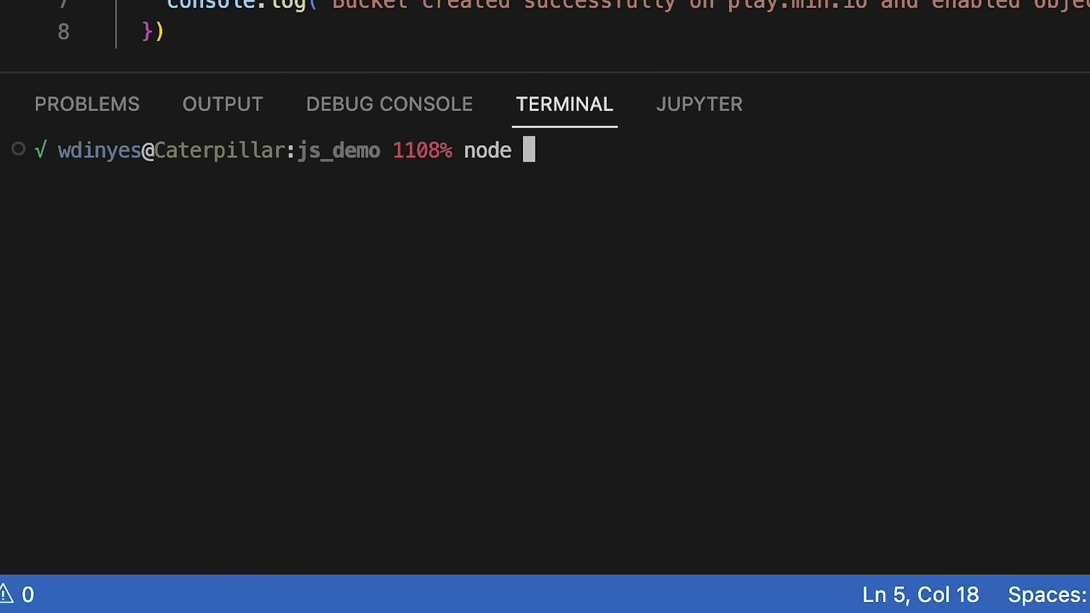
text(index.js)
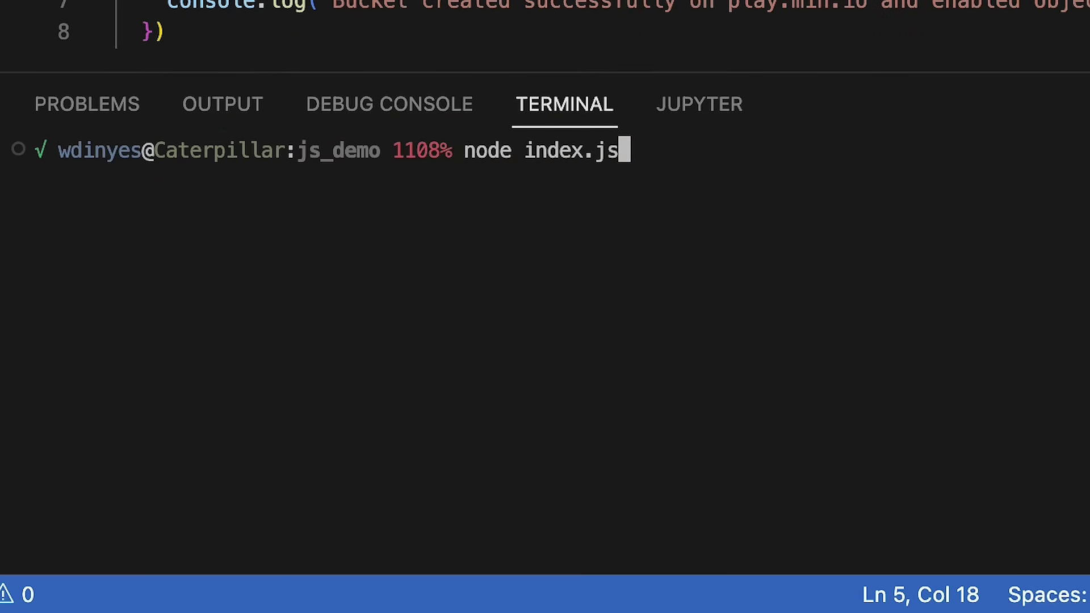
key(Return)
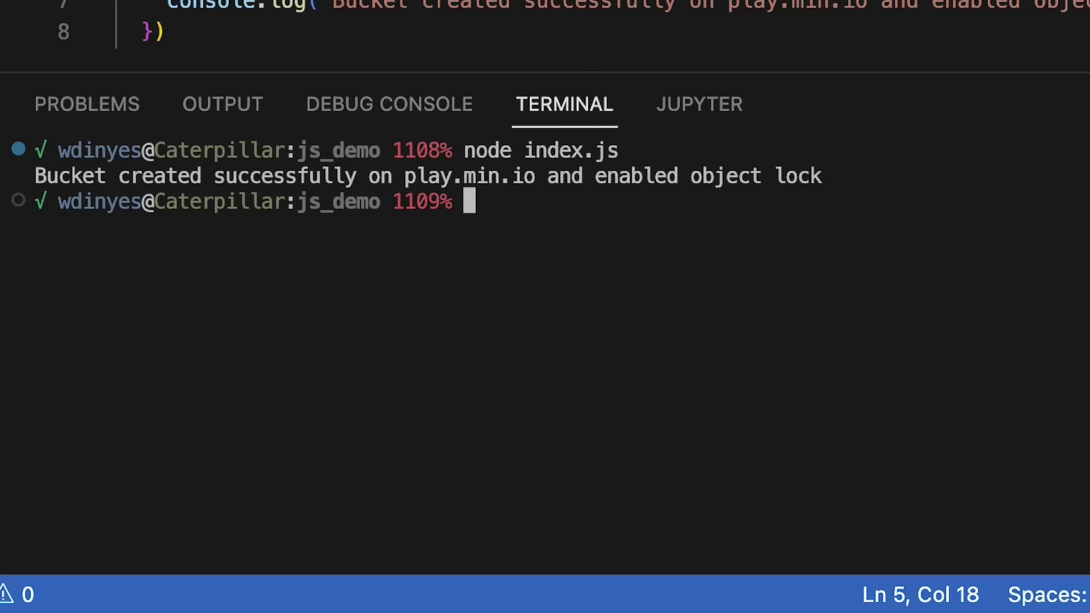
text(mc )
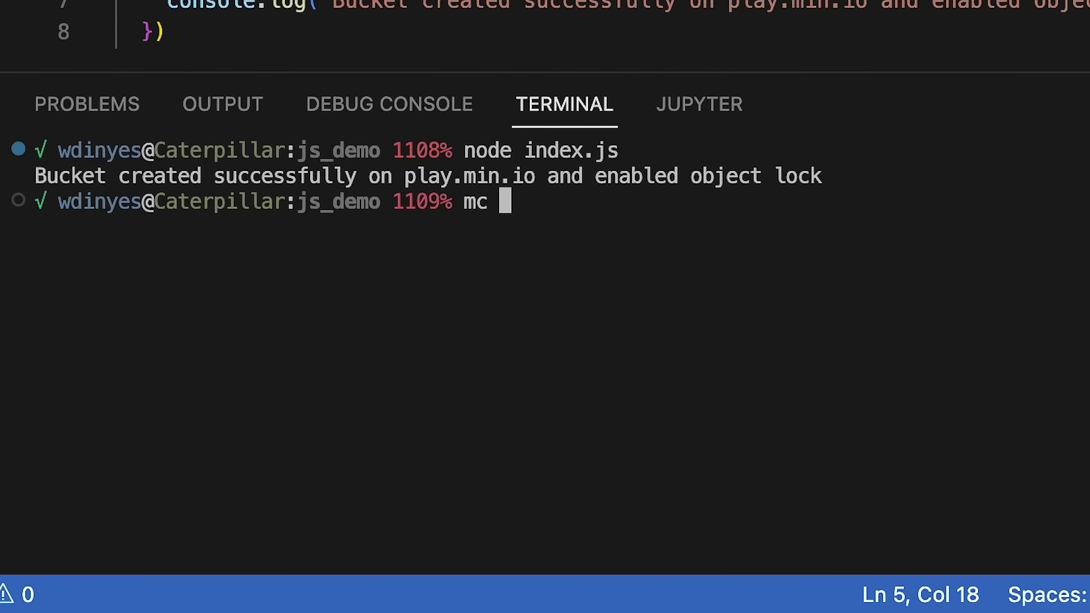
text(ls )
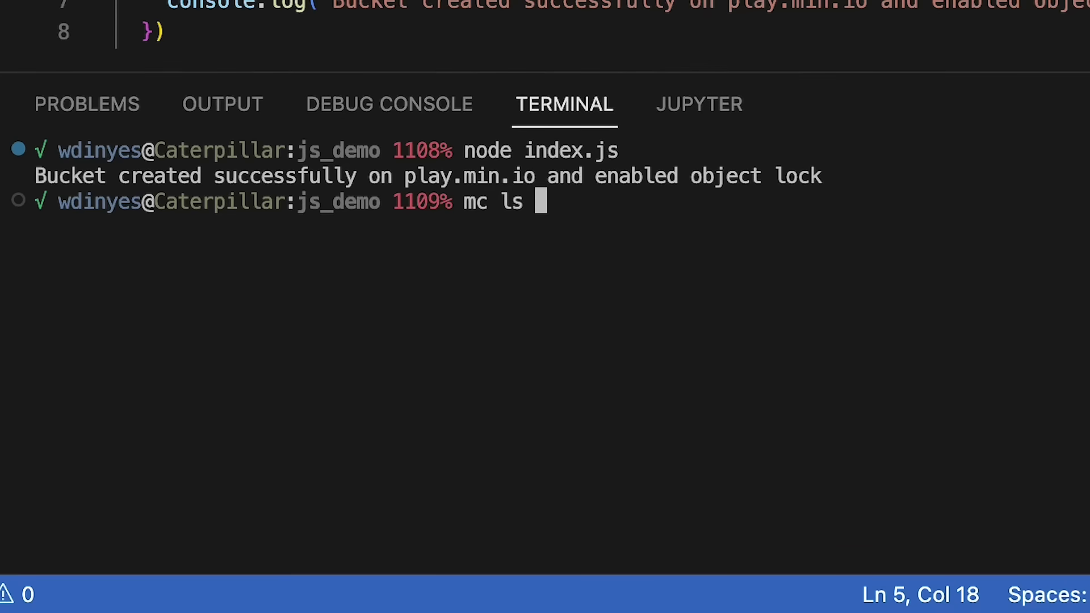
text(play)
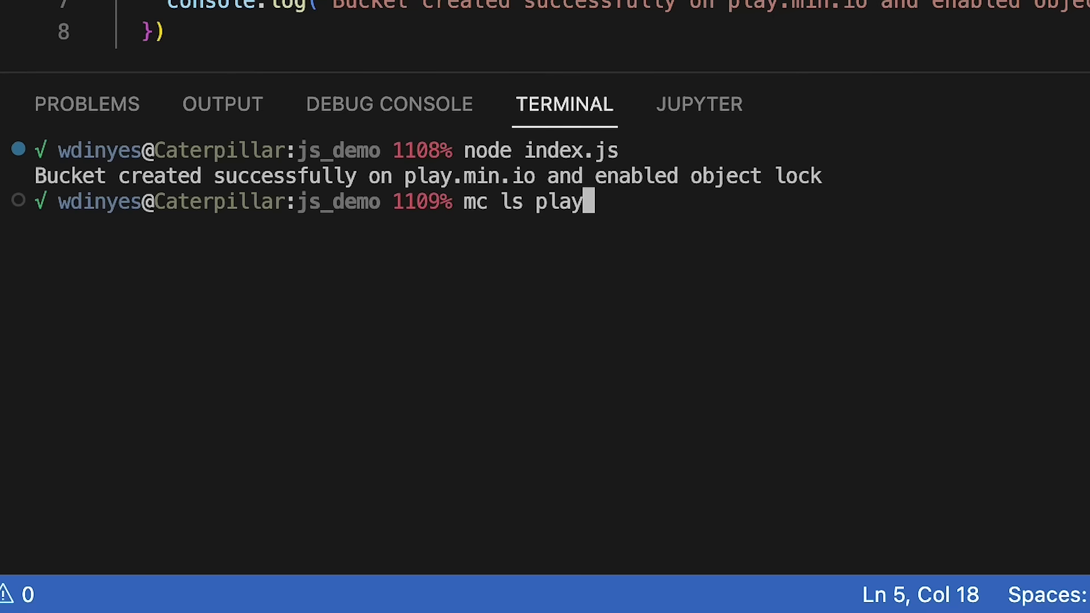
text( | )
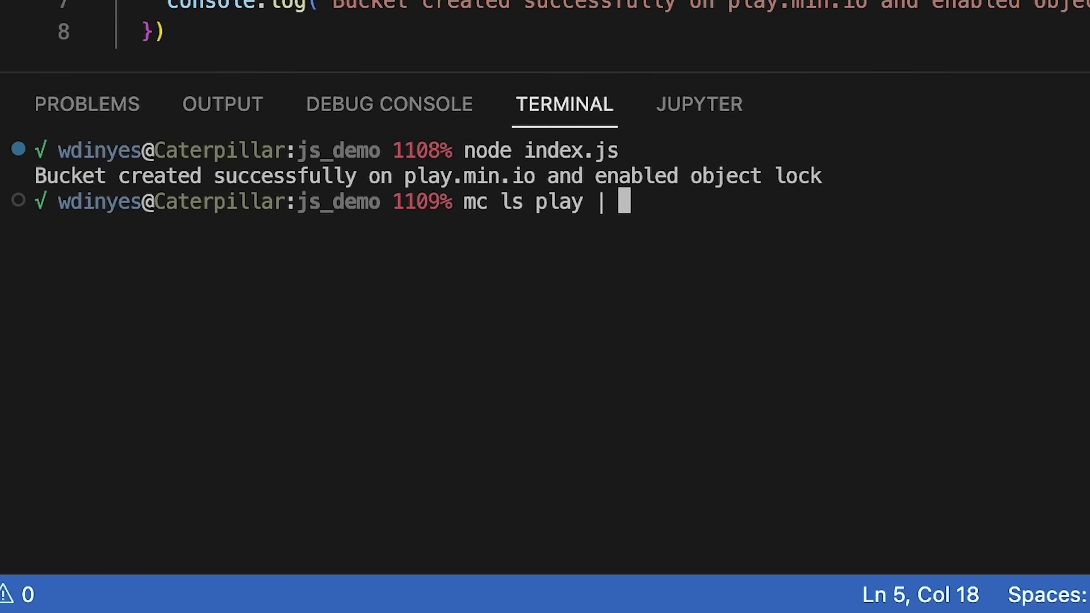
text(p)
- Run 'mc ls play | grep javascript' in the terminal, fixing a stray typo first
key(BackSpace)
text(grep )
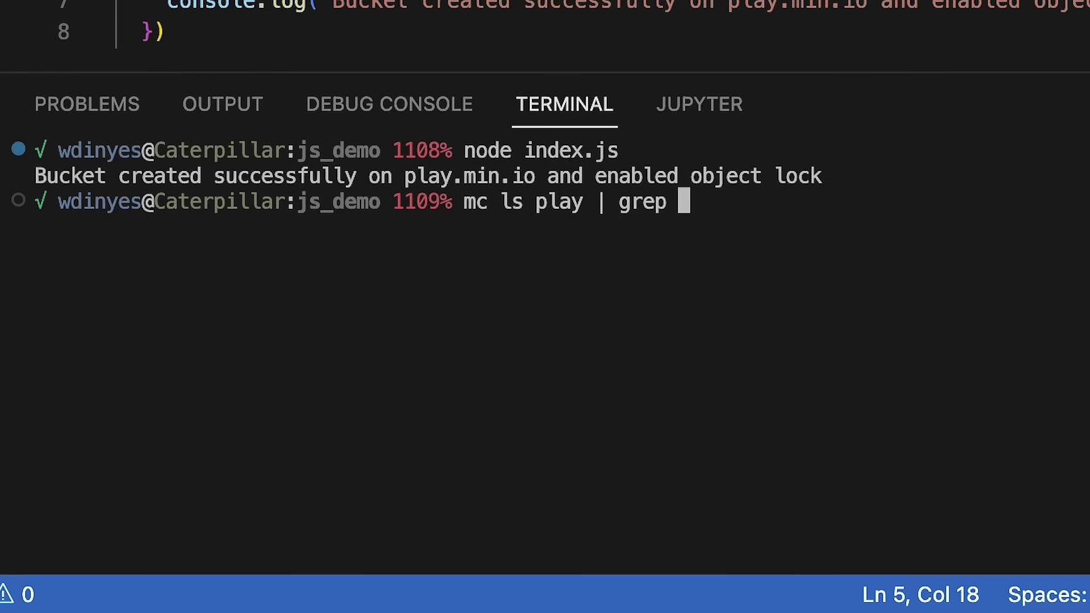
text(javasc)
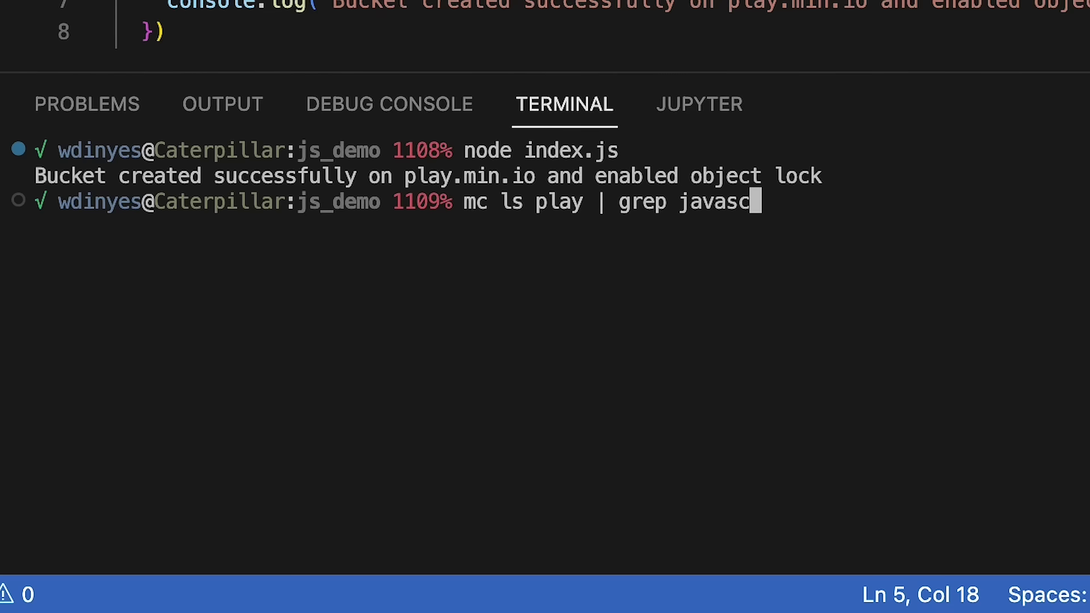
text(ript)
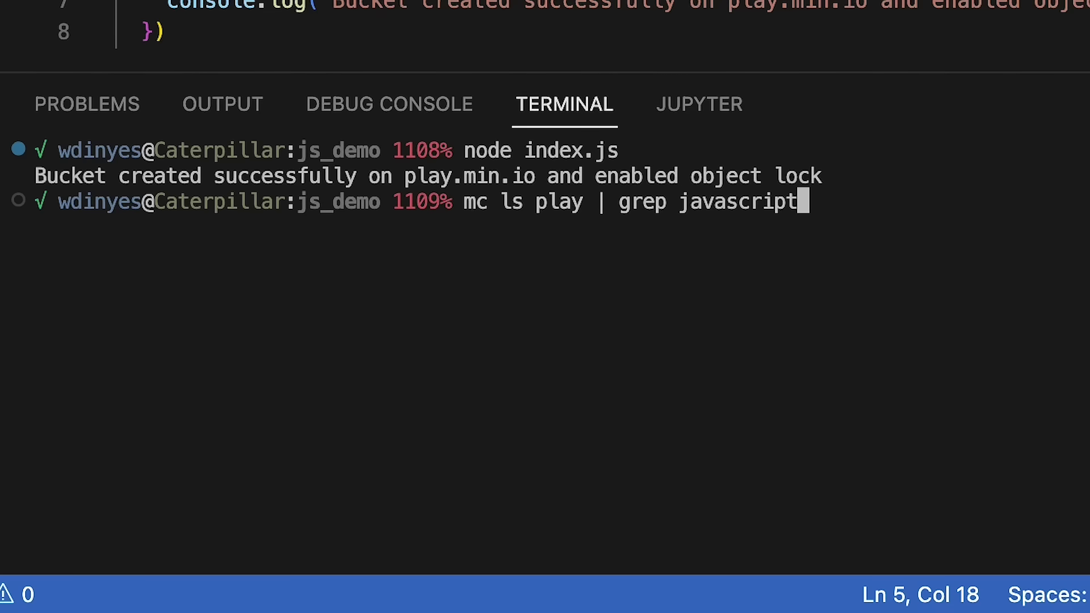
key(Return)
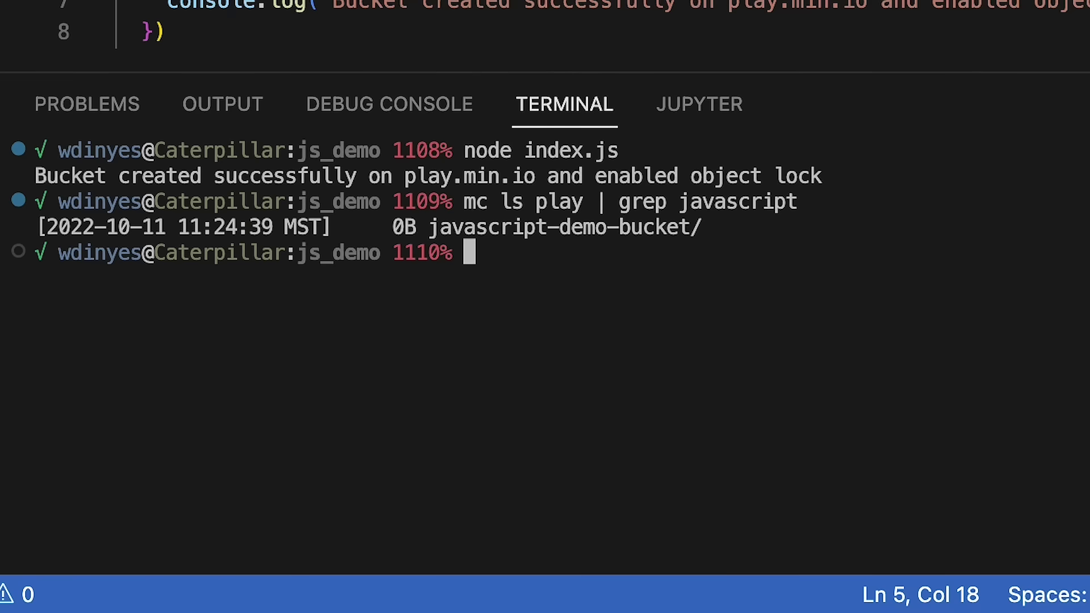